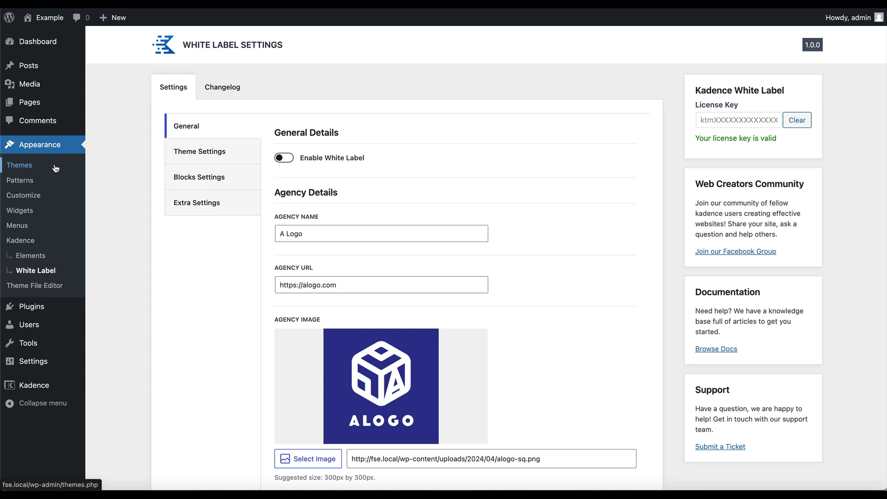
# Check the Themes page, where Kadence 1.2.4 by Kadence WP is the active theme
pyautogui.click(56, 168)
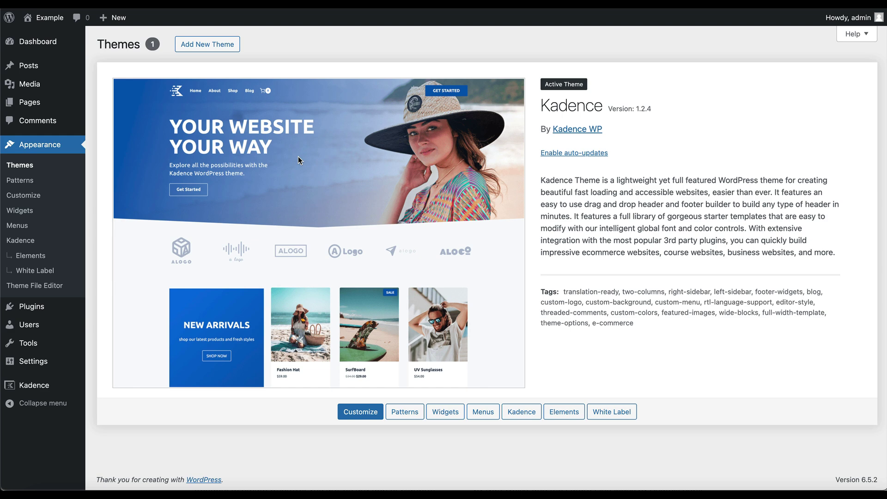
pyautogui.moveTo(30, 387)
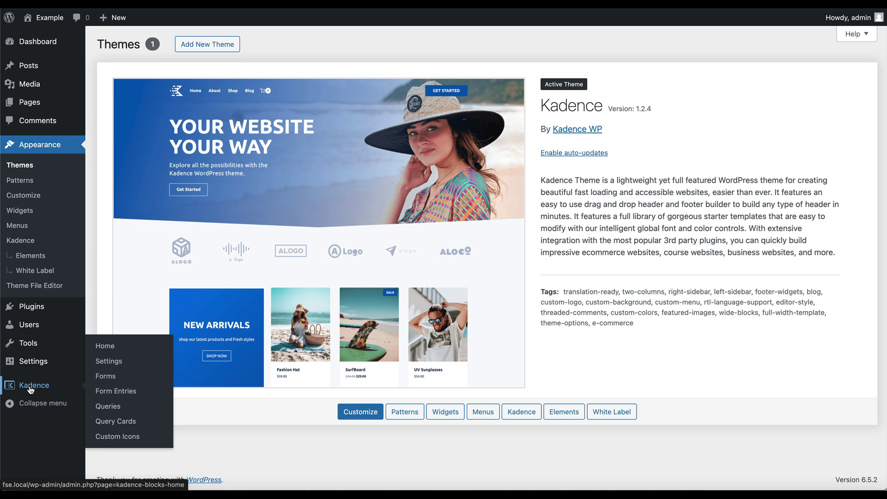
pyautogui.click(24, 271)
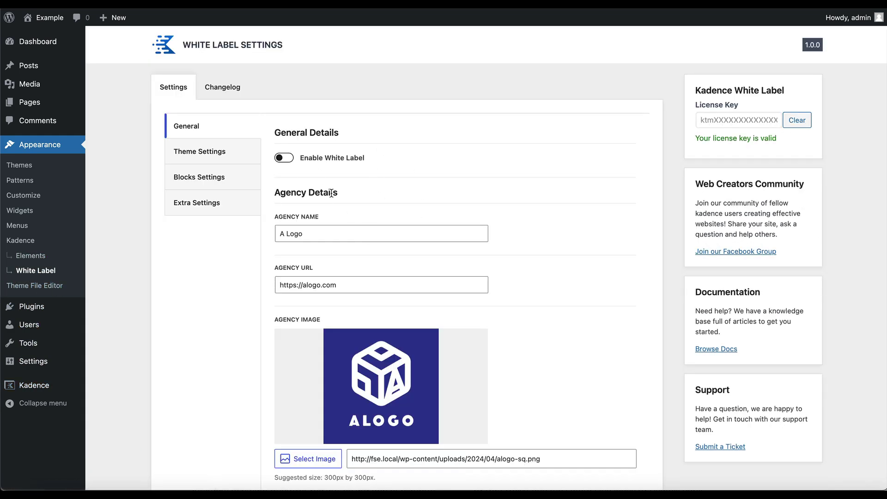
pyautogui.scroll(-8, 171, 238)
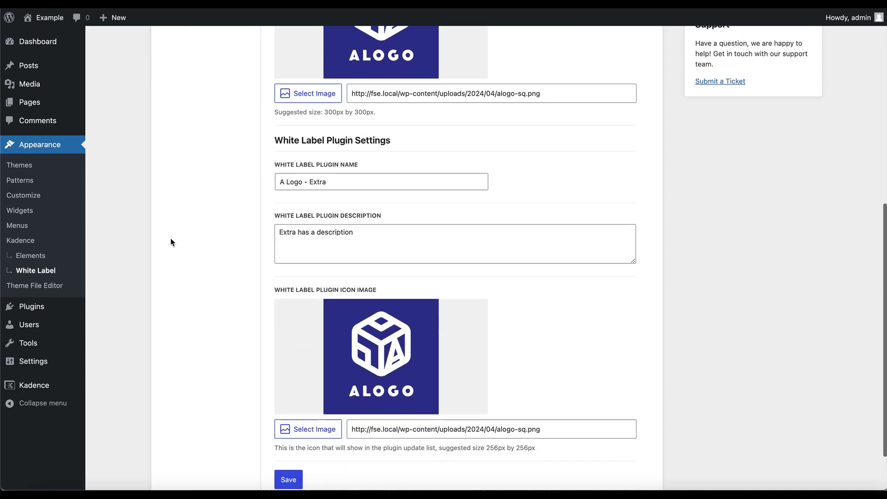
pyautogui.scroll(8, 170, 237)
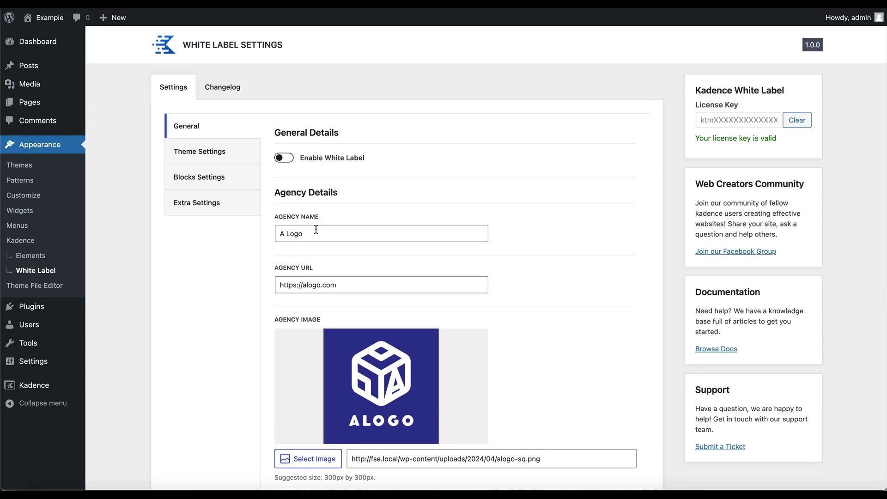
pyautogui.scroll(-2, 393, 221)
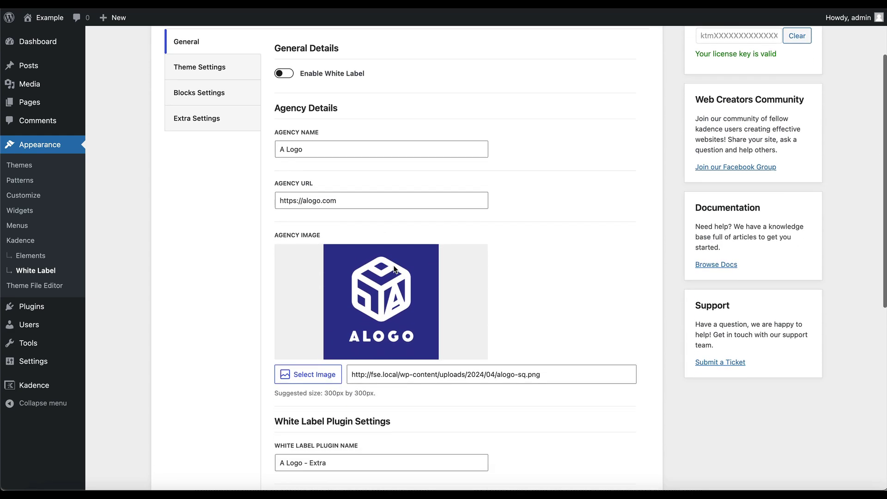
pyautogui.scroll(-2, 394, 269)
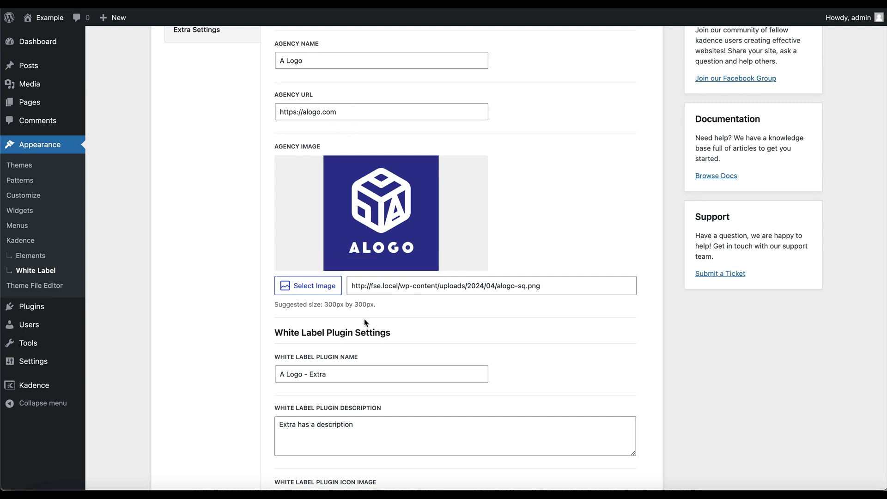
pyautogui.scroll(-2, 539, 200)
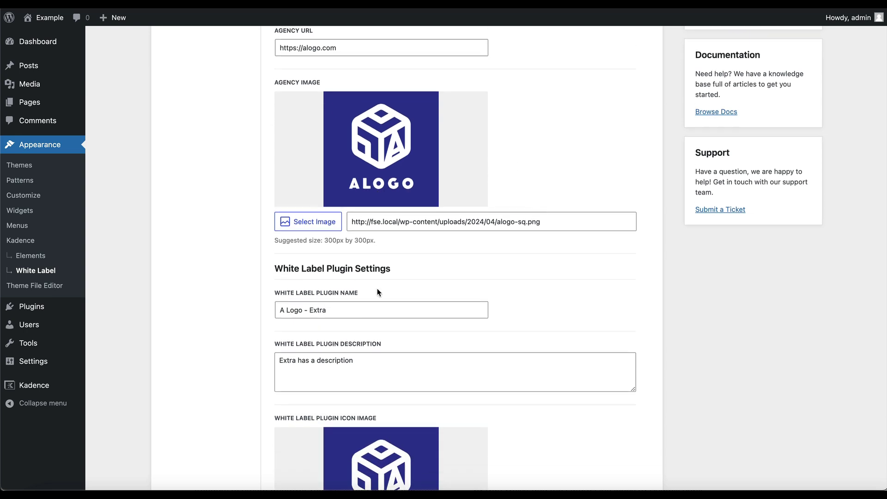
pyautogui.scroll(-3, 413, 251)
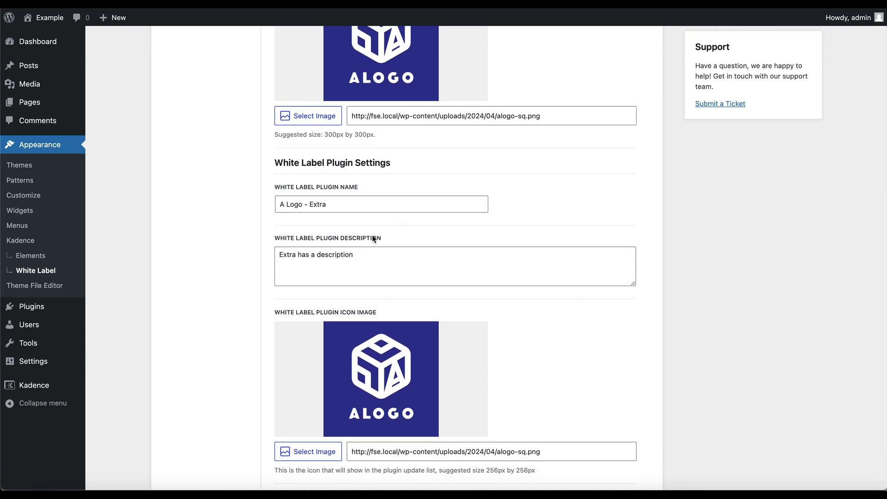
pyautogui.scroll(-2, 374, 240)
pyautogui.moveTo(383, 274)
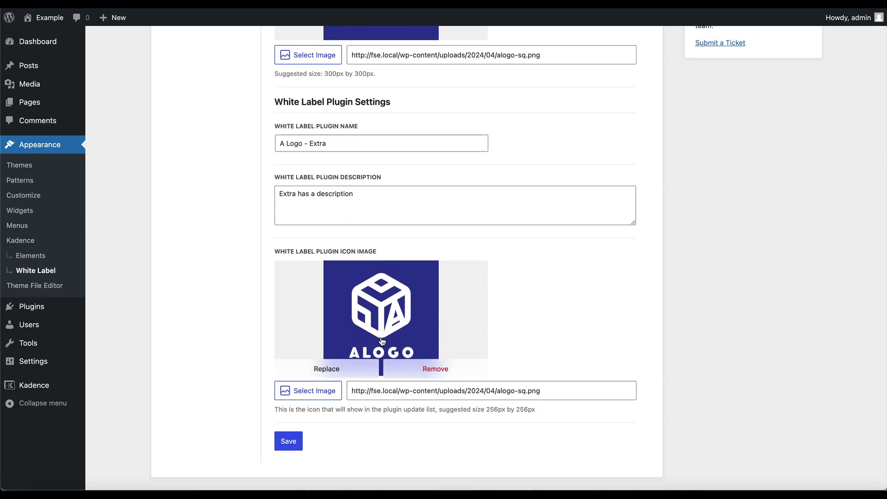
pyautogui.scroll(10, 382, 342)
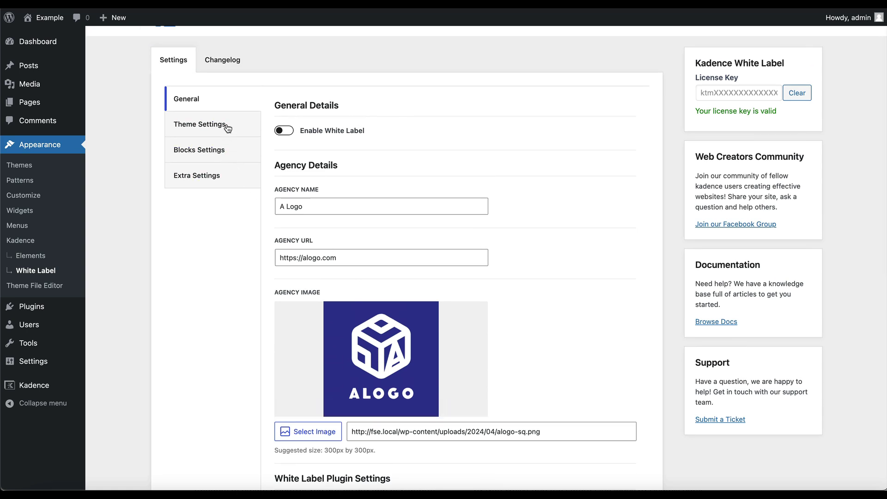
# Show the Theme Settings tab with theme name A Logo - Theme and Hide Theme Page Extras on
pyautogui.click(227, 126)
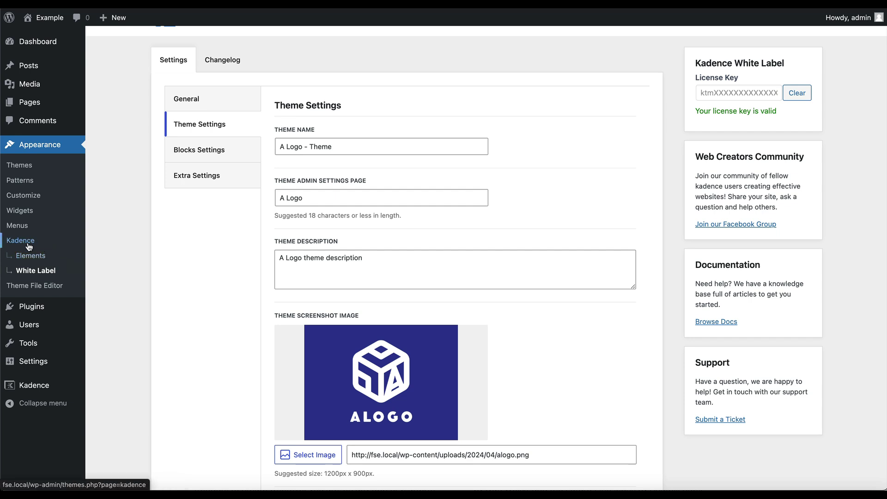
pyautogui.scroll(-3, 339, 216)
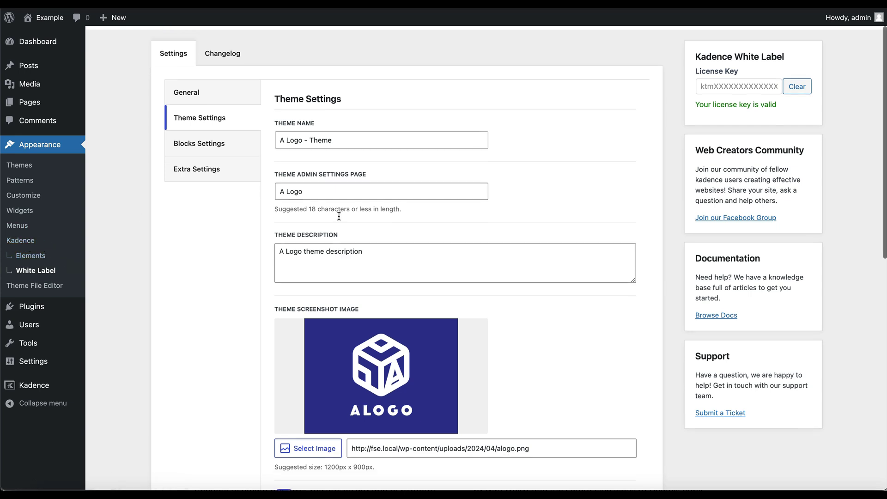
pyautogui.scroll(-3, 339, 215)
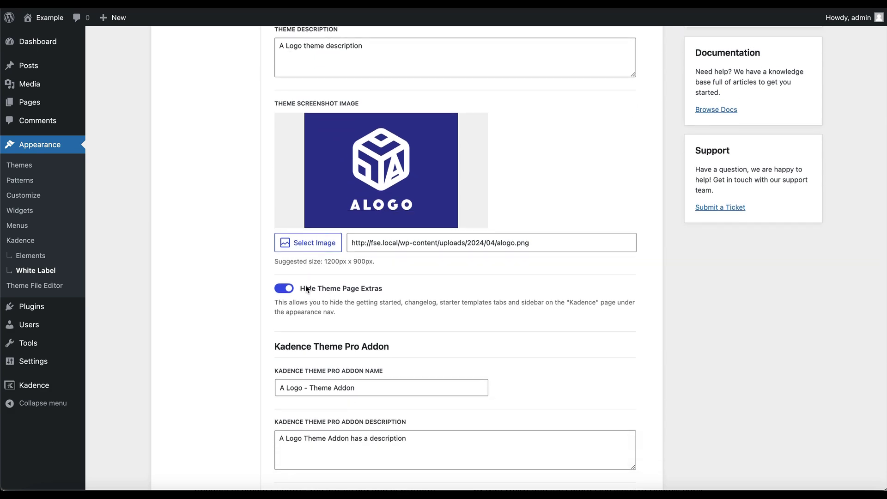
# View the Kadence theme dashboard, looking over its Customize Your Site and Pro Addons sections
pyautogui.click(35, 241)
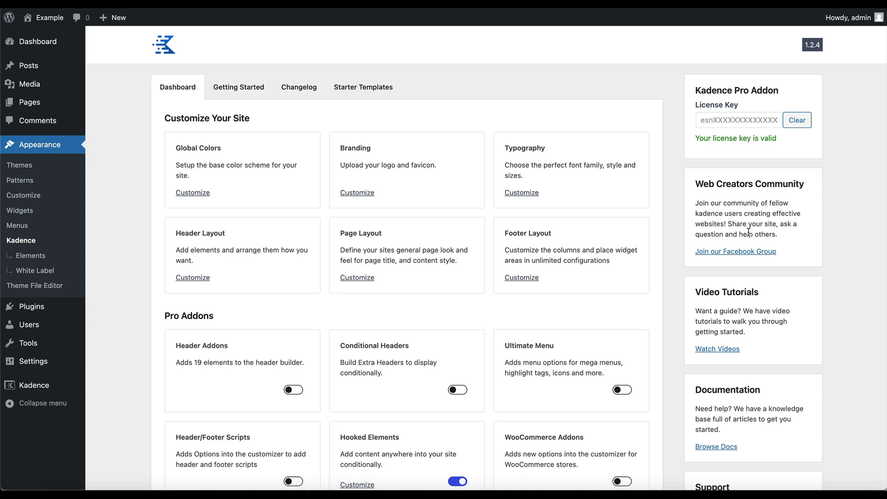
pyautogui.scroll(-3, 747, 229)
pyautogui.scroll(3, 740, 223)
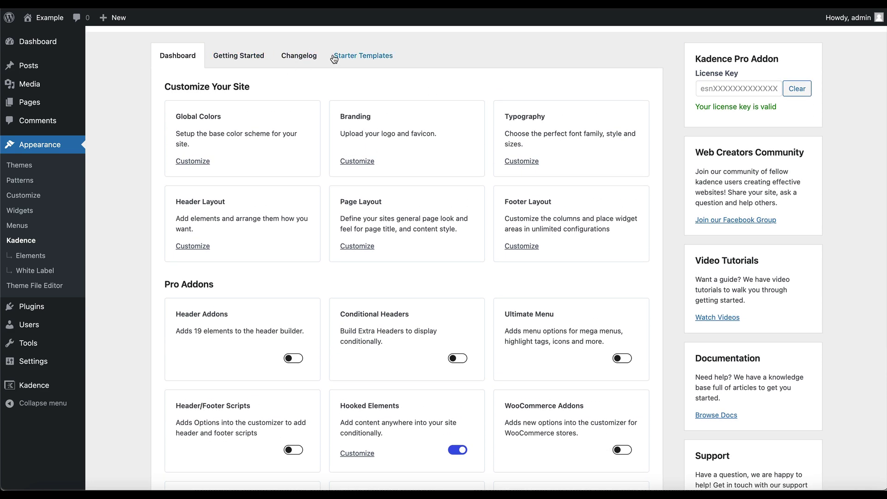
pyautogui.scroll(1, 333, 58)
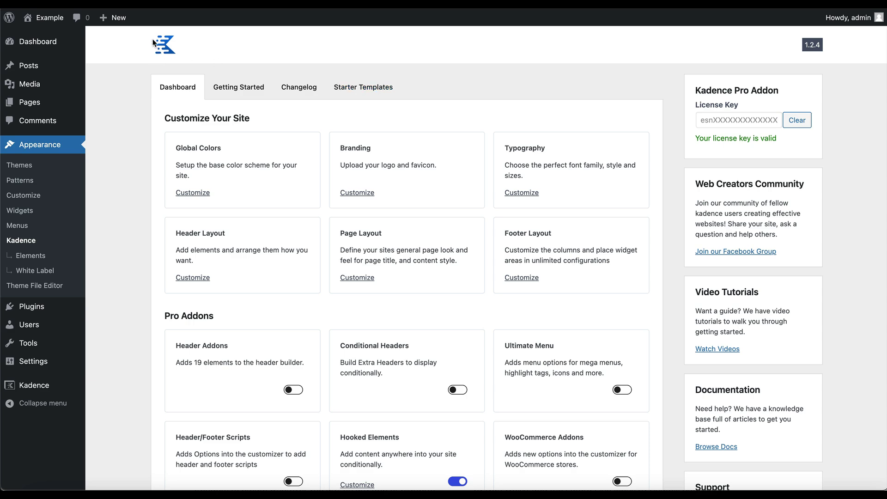
# Review the White Label Theme Settings page again
pyautogui.click(36, 272)
pyautogui.scroll(-5, 316, 272)
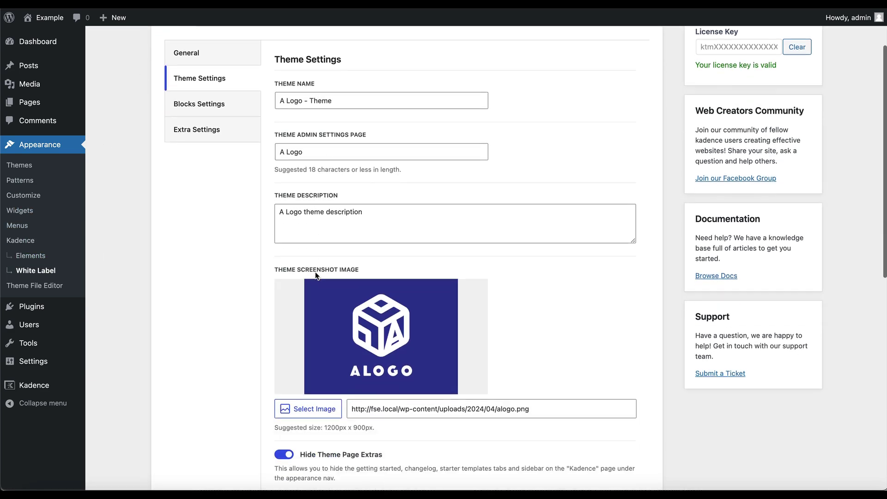
pyautogui.scroll(1, 316, 272)
pyautogui.scroll(-3, 379, 290)
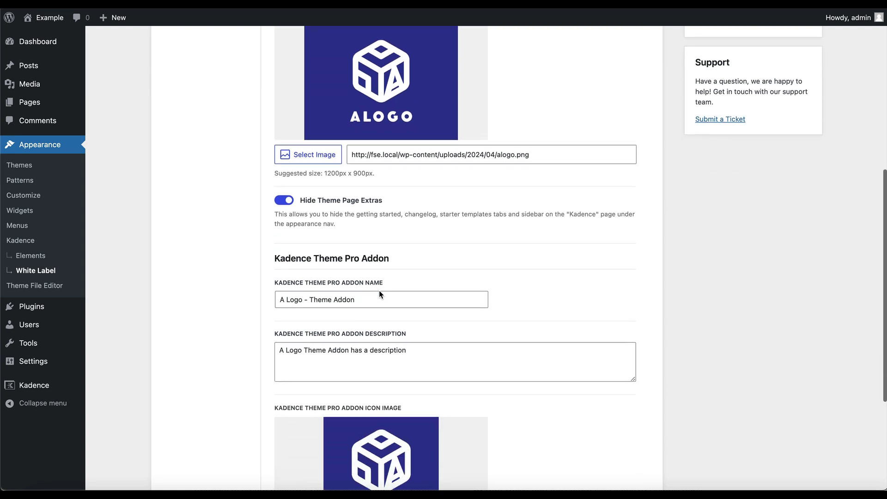
pyautogui.scroll(-4, 379, 290)
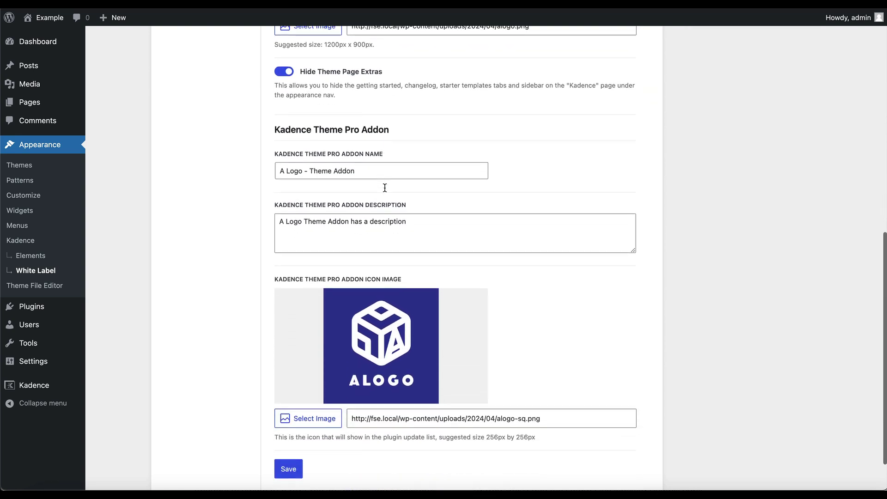
# Check the installed plugins list, then return to White Label showing A Logo - Blocks settings
pyautogui.moveTo(384, 319)
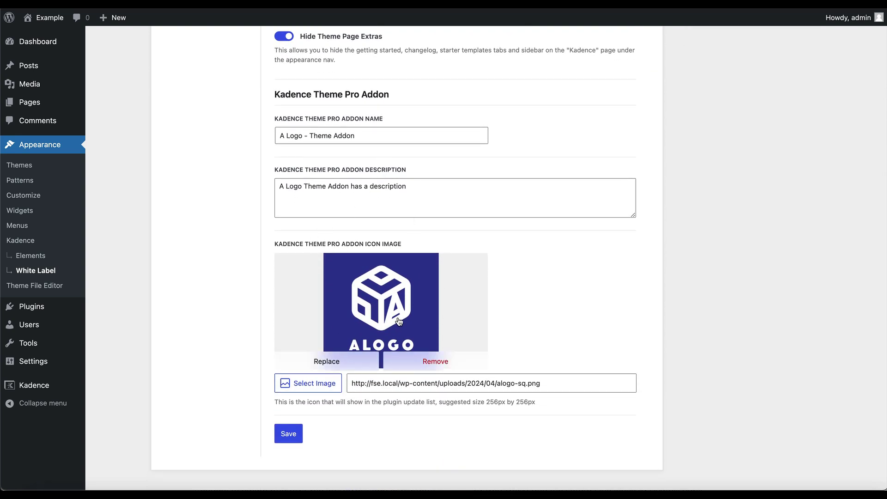
pyautogui.click(48, 309)
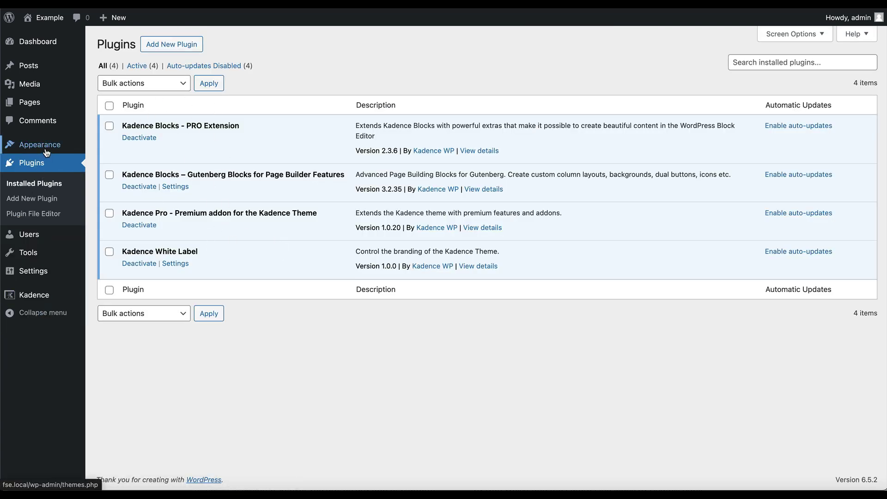
pyautogui.moveTo(39, 145)
pyautogui.click(123, 252)
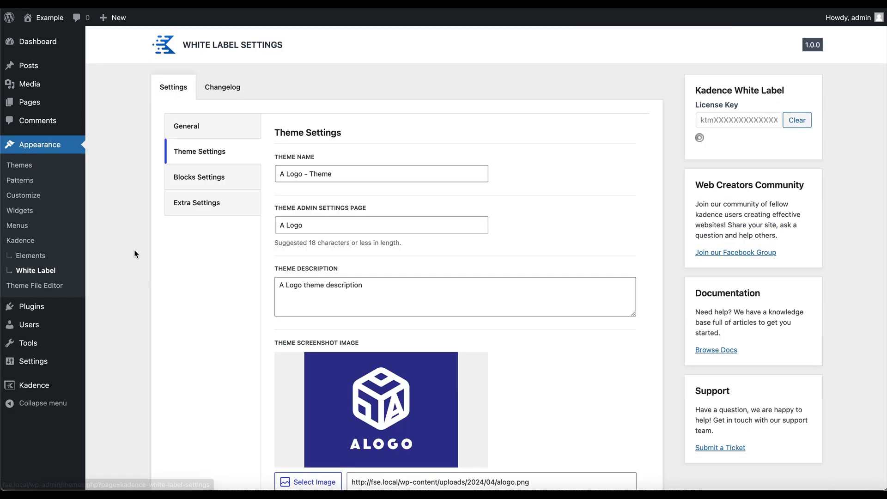
pyautogui.click(213, 177)
pyautogui.scroll(-3, 434, 207)
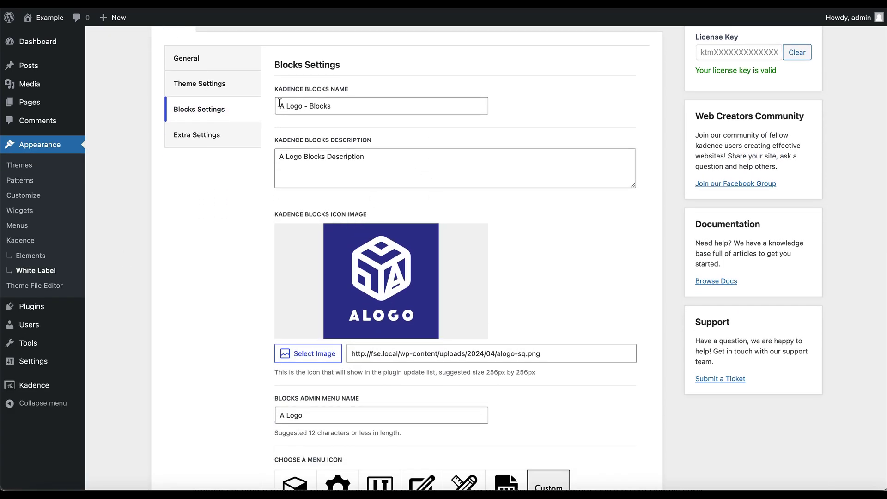
pyautogui.scroll(-3, 378, 262)
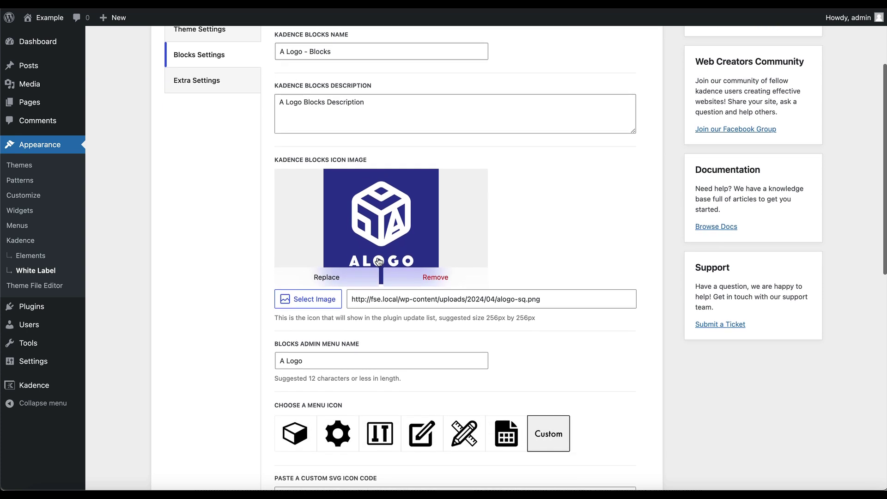
pyautogui.scroll(-3, 378, 260)
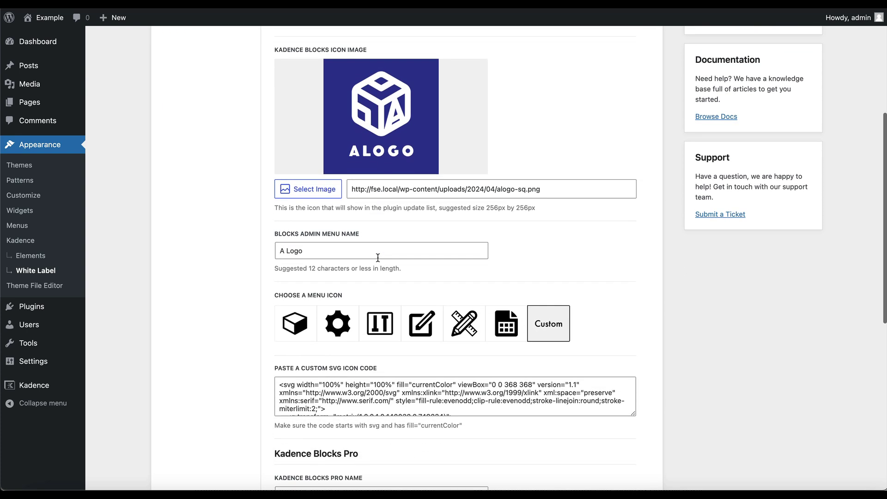
pyautogui.moveTo(36, 390)
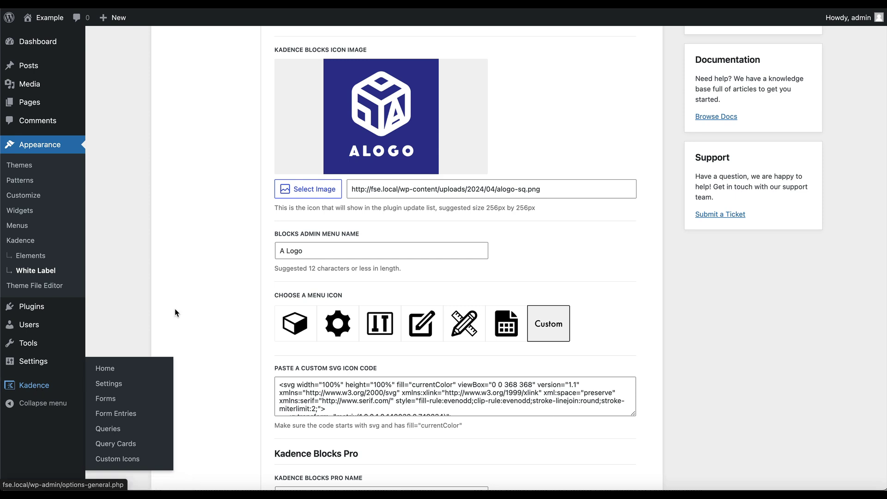
pyautogui.scroll(-2, 304, 248)
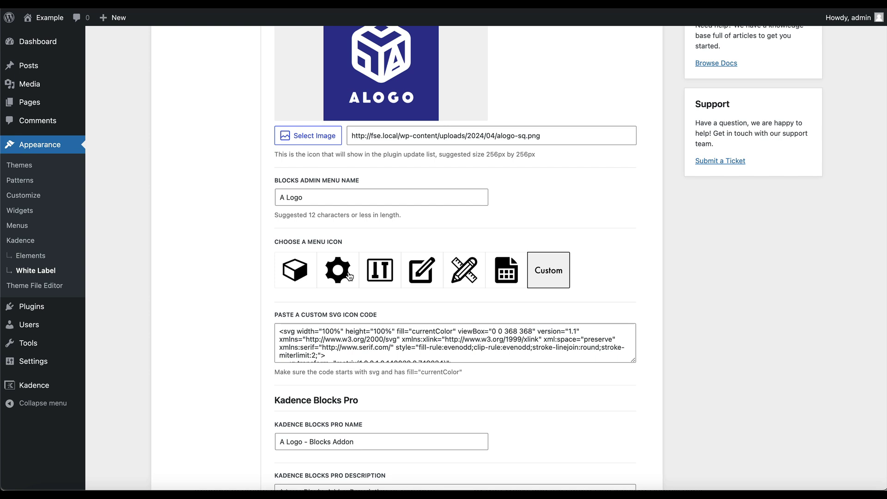
pyautogui.click(507, 271)
pyautogui.click(545, 278)
pyautogui.scroll(-1, 545, 275)
pyautogui.scroll(-10, 332, 295)
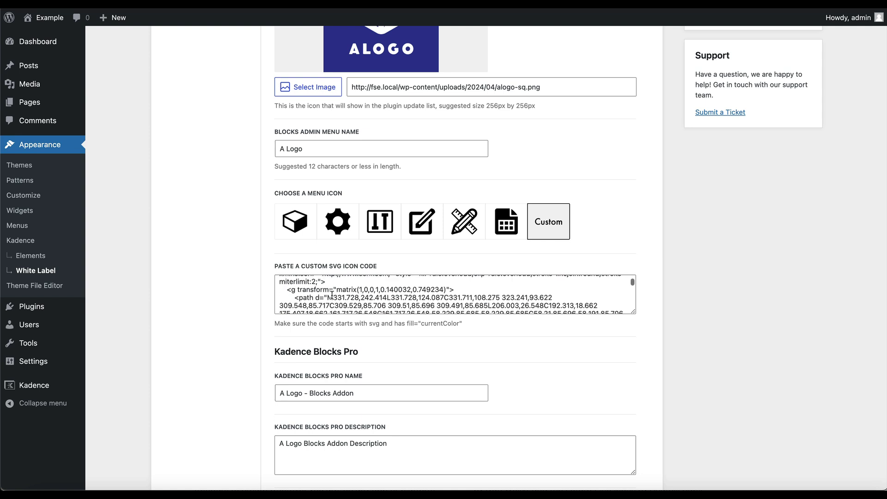
pyautogui.scroll(10, 332, 295)
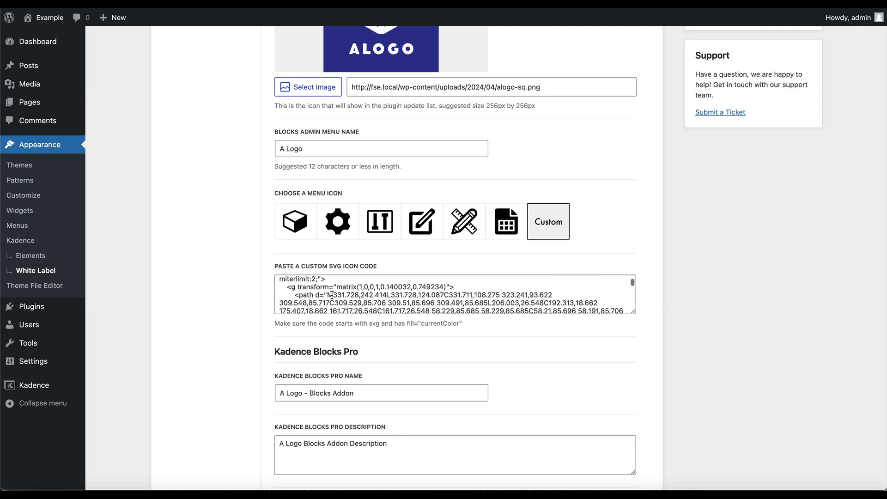
pyautogui.click(400, 281)
pyautogui.moveTo(457, 281); pyautogui.dragTo(395, 280)
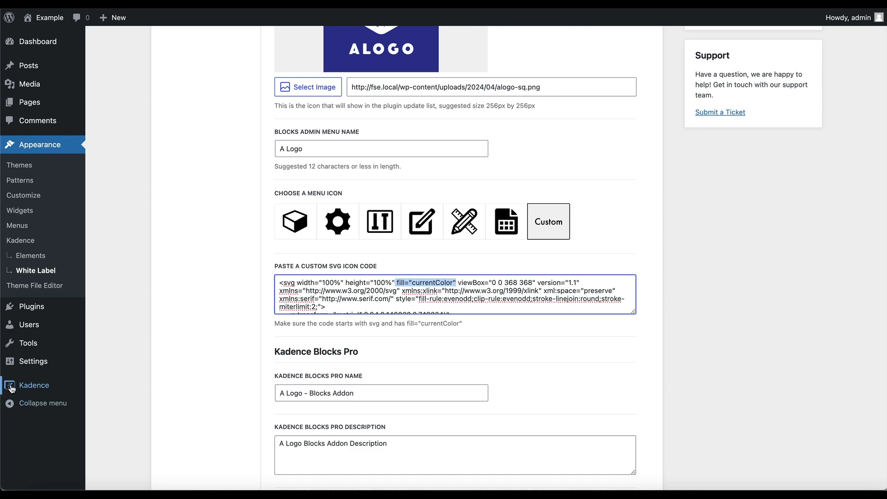
pyautogui.click(361, 318)
pyautogui.scroll(-6, 367, 259)
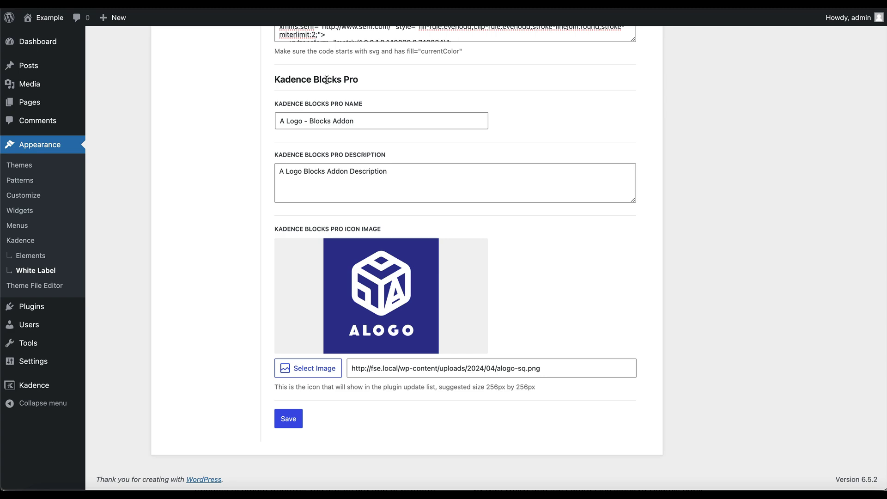
pyautogui.moveTo(393, 285)
pyautogui.scroll(15, 271, 192)
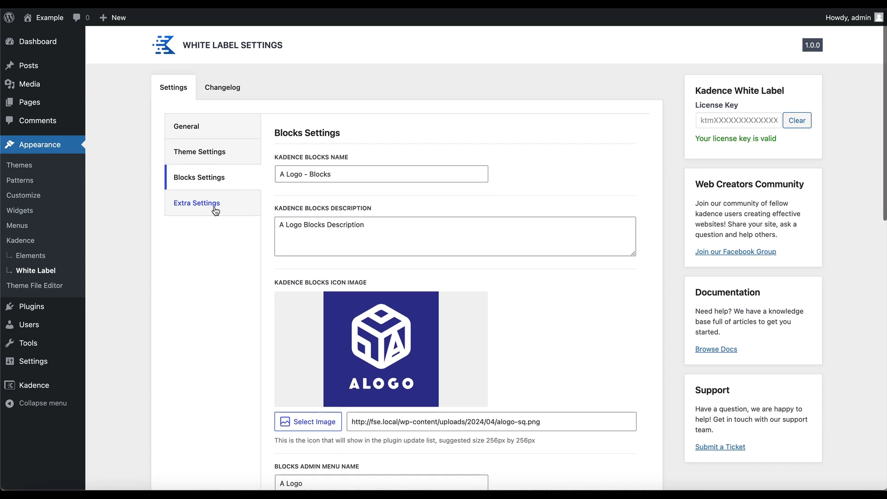
# Open Extra Settings and select the &show_white_label=true parameter in the Hide White Label note
pyautogui.click(214, 208)
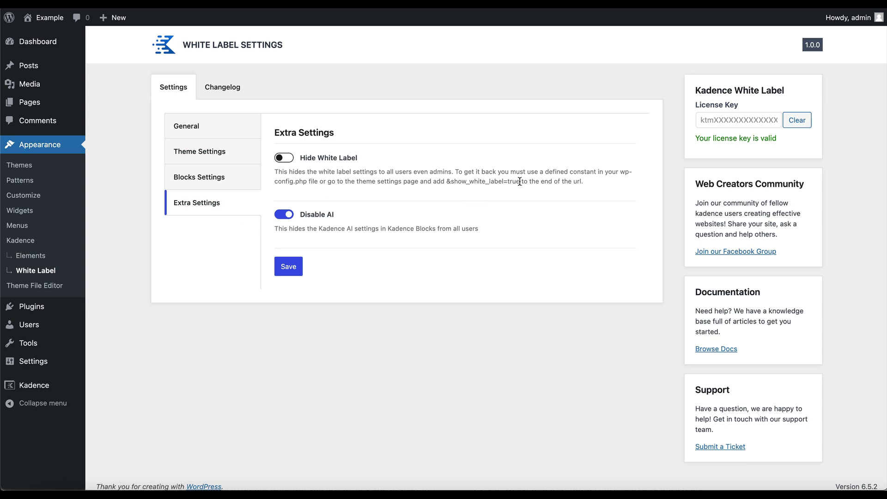
pyautogui.moveTo(519, 181); pyautogui.dragTo(447, 182)
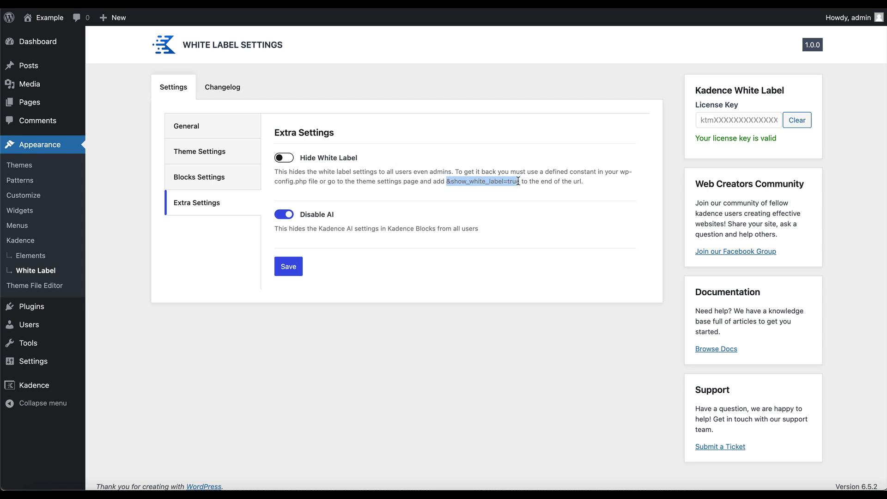
pyautogui.moveTo(518, 181); pyautogui.dragTo(491, 180)
# Enable White Label on the General tab, save, and view the theme now named A Logo - Theme
pyautogui.click(217, 133)
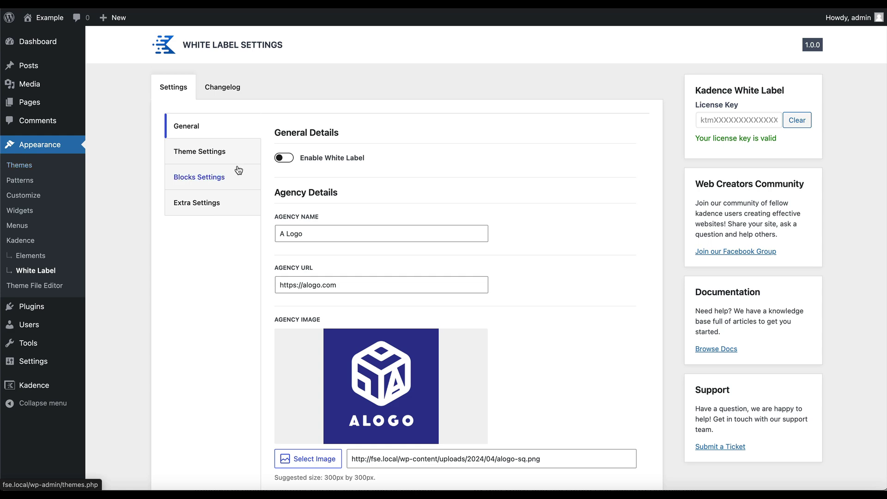
pyautogui.click(276, 162)
pyautogui.scroll(-8, 223, 310)
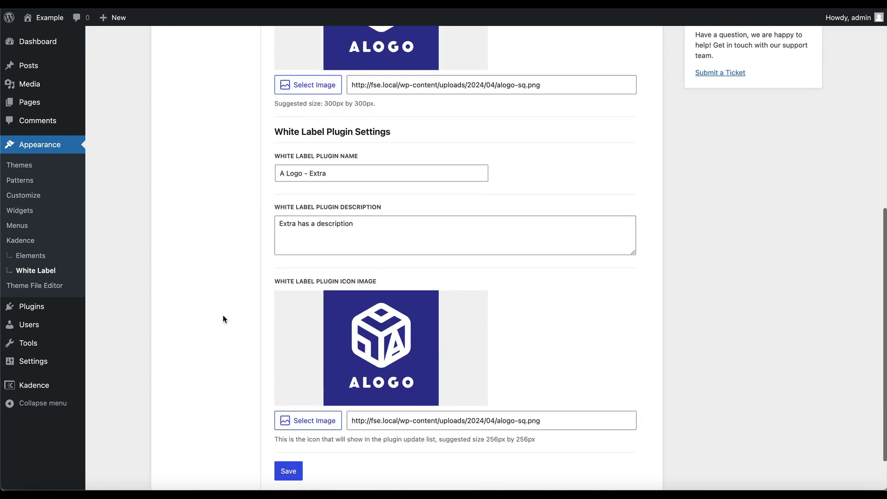
pyautogui.click(288, 428)
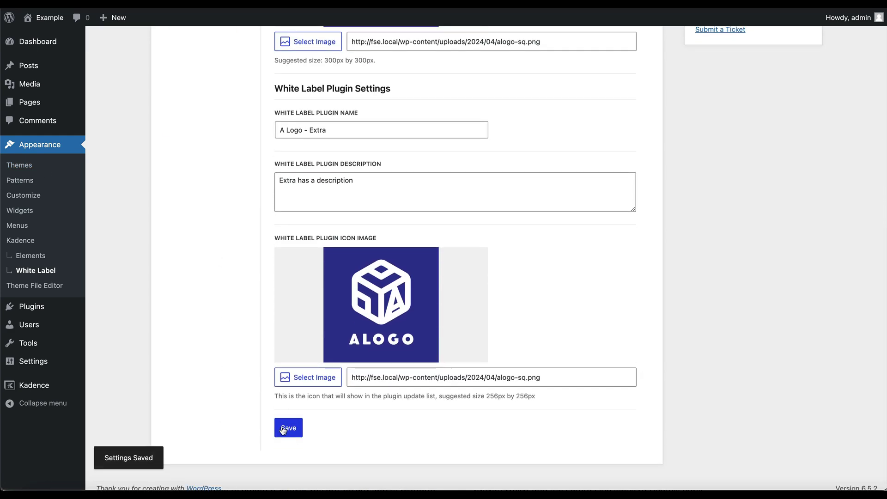
pyautogui.click(39, 165)
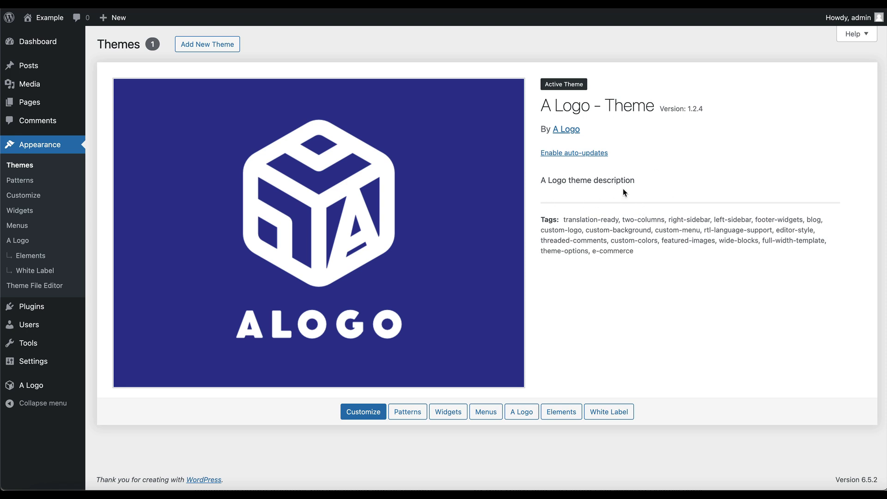
# List the four A Logo plugins and view A Logo - Blocks details, version 3.2.35
pyautogui.moveTo(55, 306)
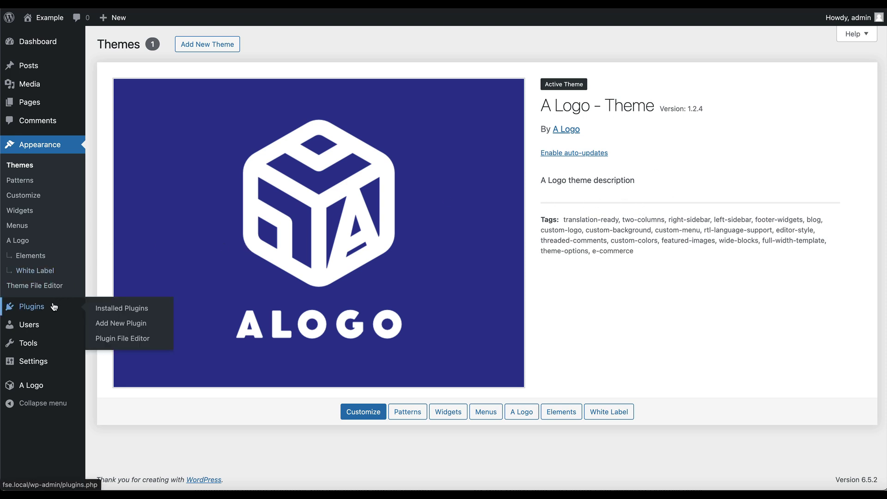
pyautogui.click(55, 306)
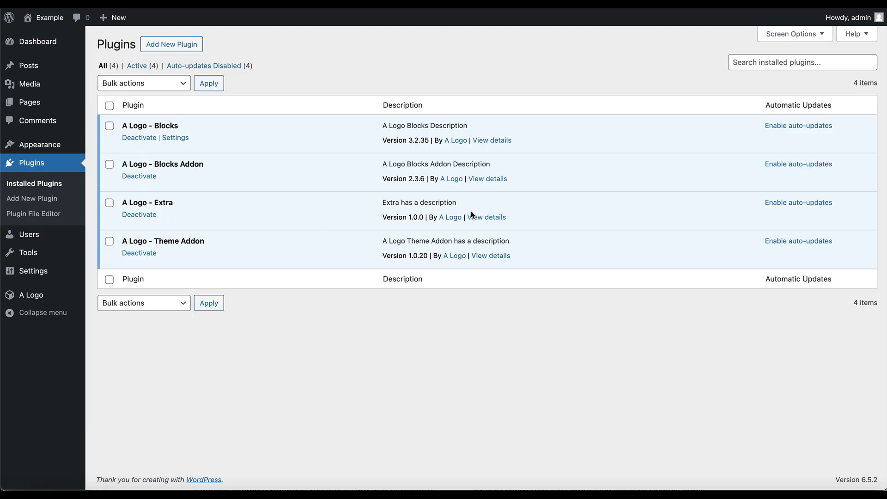
pyautogui.click(492, 143)
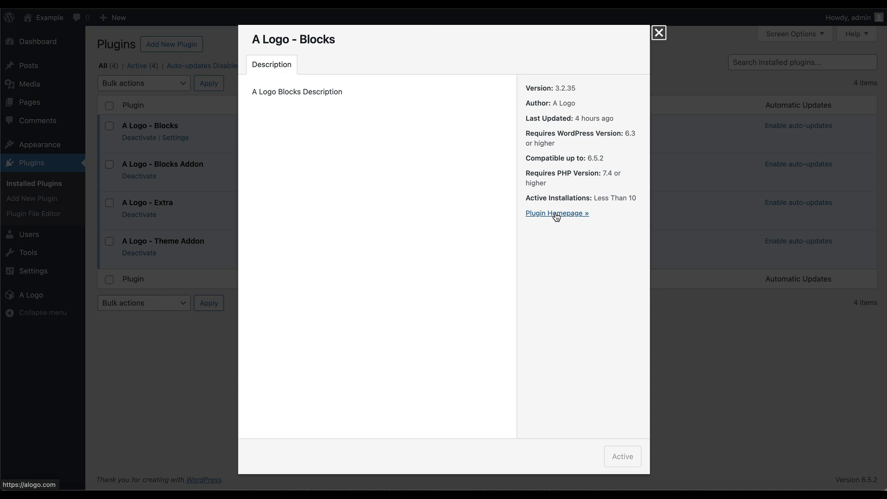
# Close the plugin details, look over the A Logo blocks settings, then open the A Logo theme dashboard
pyautogui.click(659, 32)
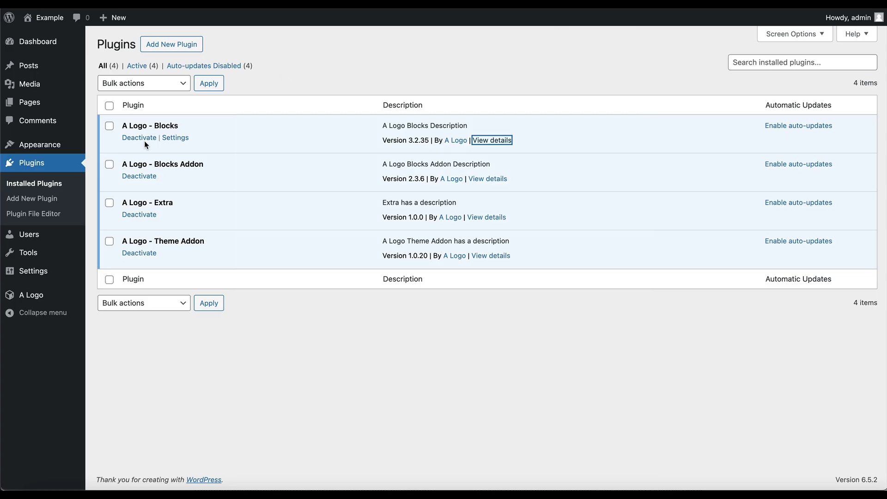
pyautogui.moveTo(33, 302)
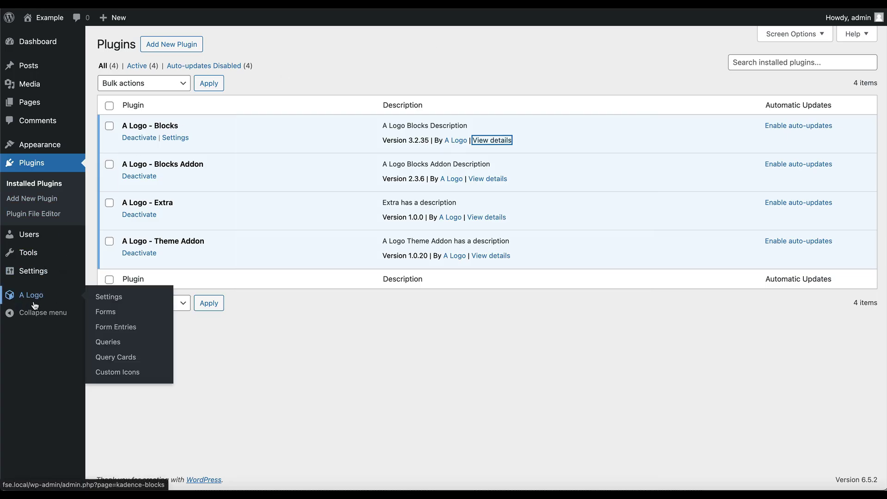
pyautogui.click(121, 299)
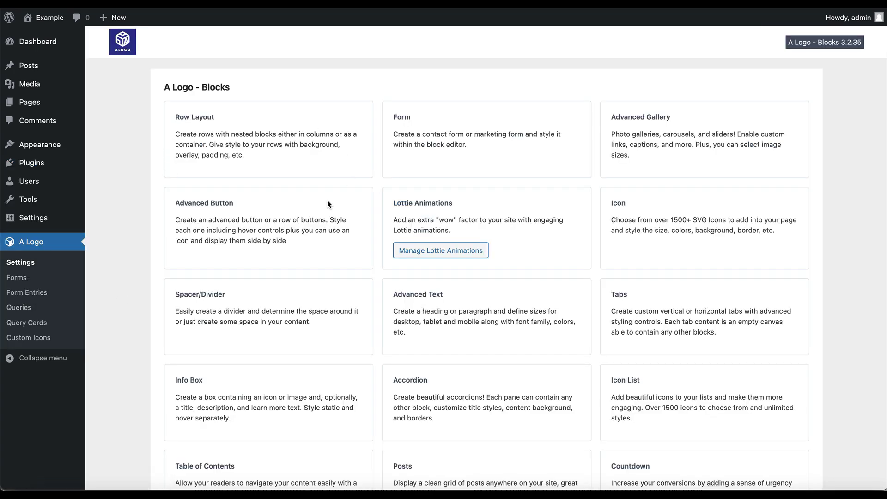
pyautogui.scroll(-1, 327, 201)
pyautogui.scroll(1, 327, 202)
pyautogui.moveTo(51, 144)
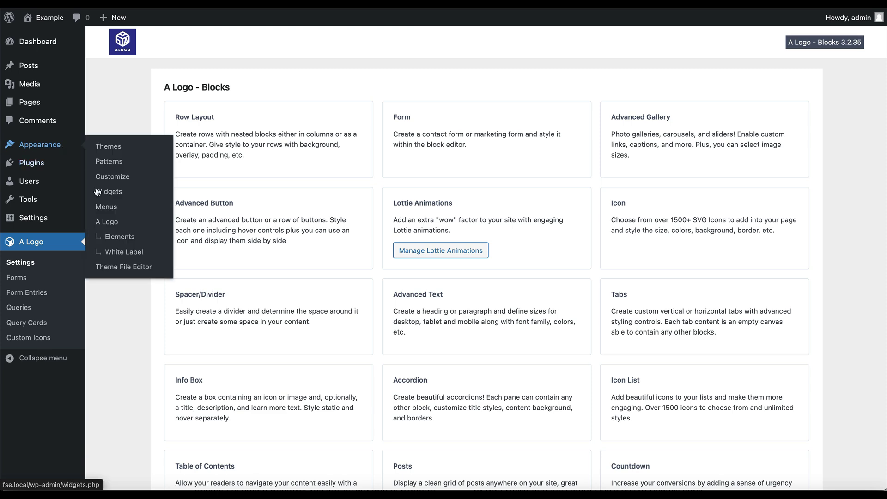
pyautogui.click(124, 221)
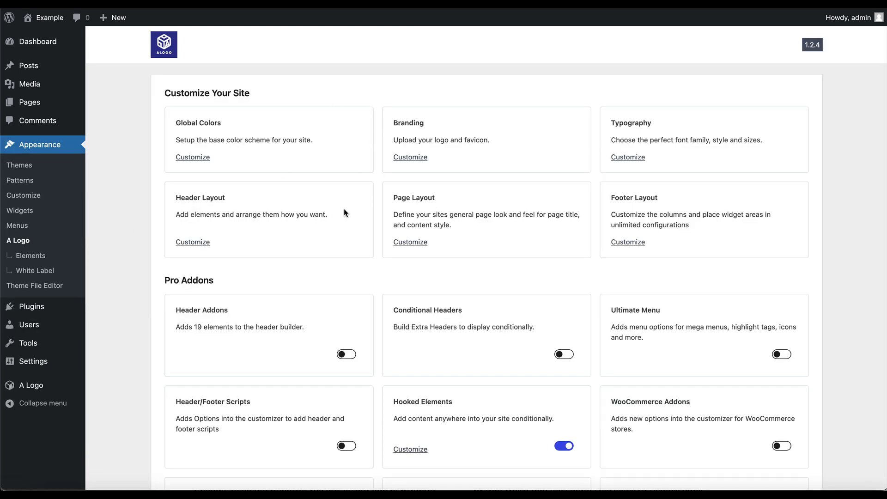
# Open the Sample Page for editing from the All Pages list
pyautogui.moveTo(14, 99)
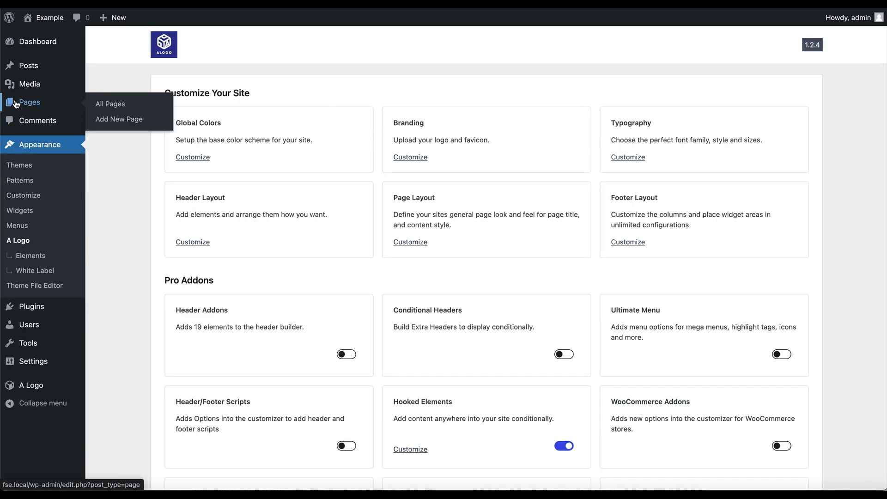
pyautogui.click(119, 105)
pyautogui.click(129, 139)
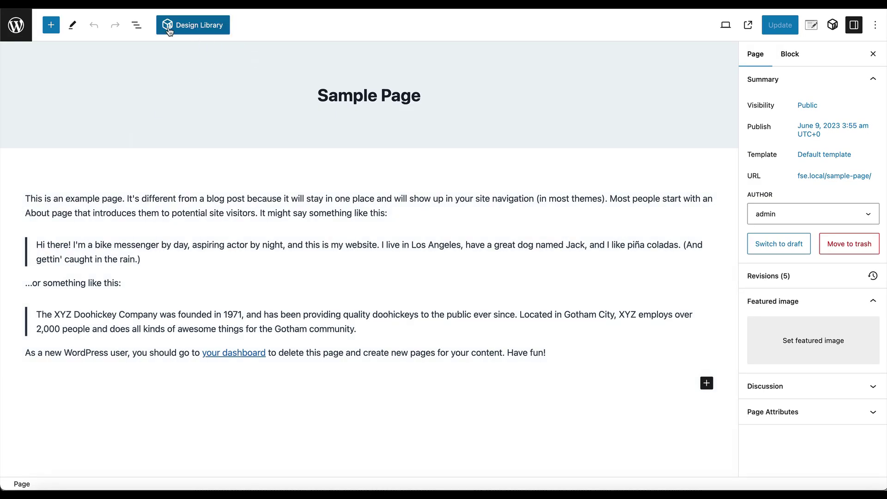
# Browse and close the Design Library, then show the A Logo - Blocks settings panel
pyautogui.click(169, 28)
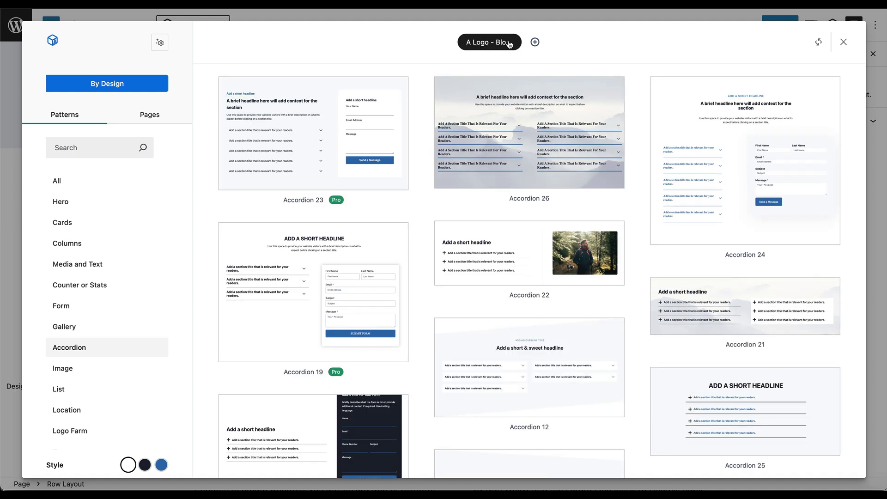
pyautogui.click(846, 44)
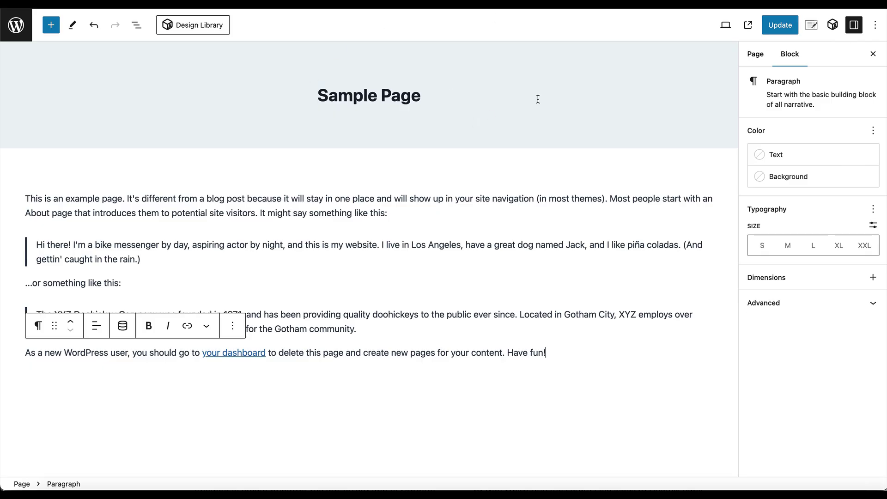
pyautogui.click(833, 26)
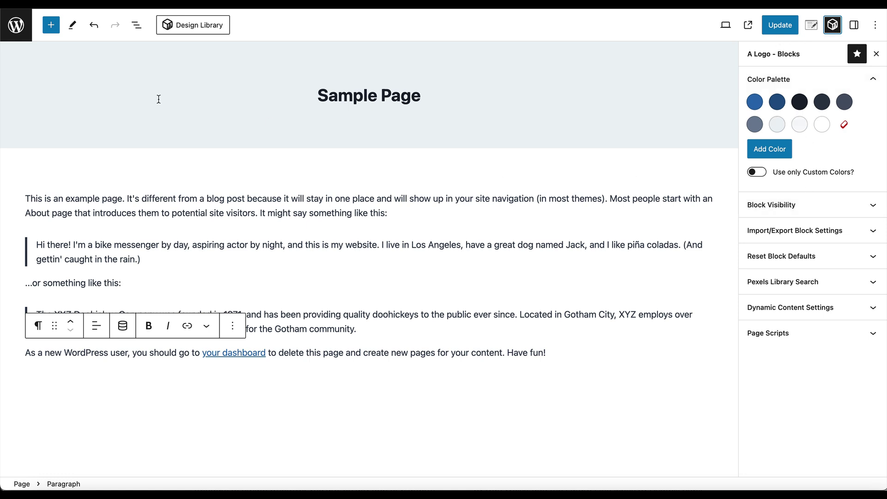
# Browse the A Logo - Blocks list in the inserter, then leave Sample Page unsaved for the Pages list
pyautogui.click(51, 25)
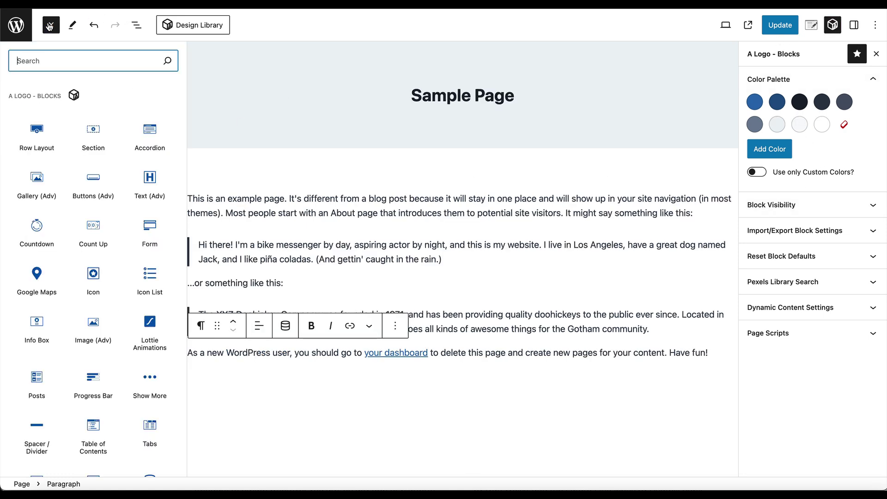
pyautogui.scroll(-2, 88, 212)
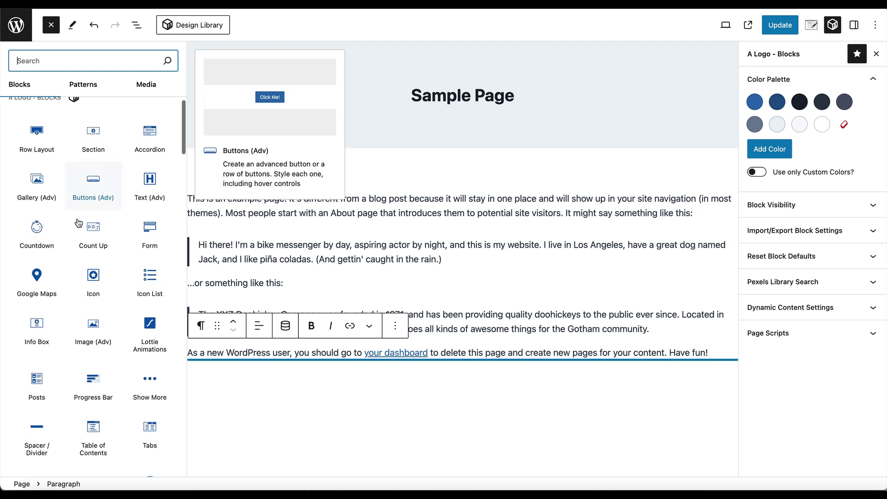
pyautogui.scroll(3, 74, 120)
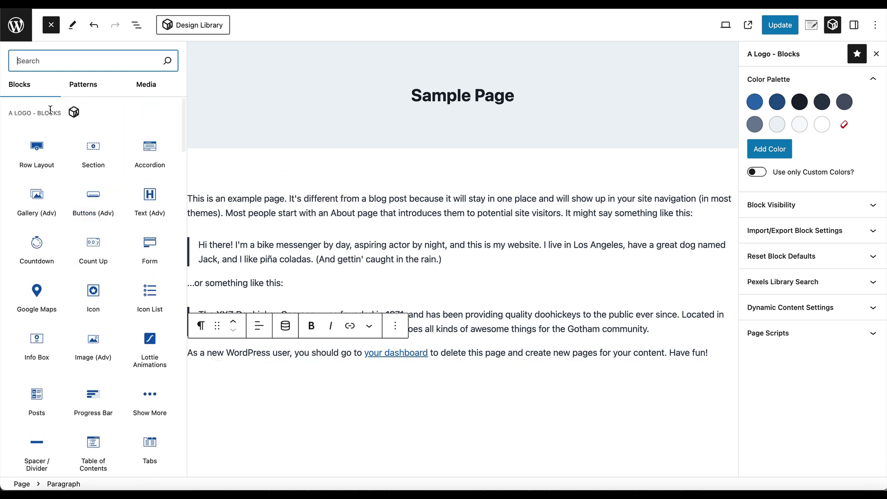
pyautogui.scroll(-4, 73, 115)
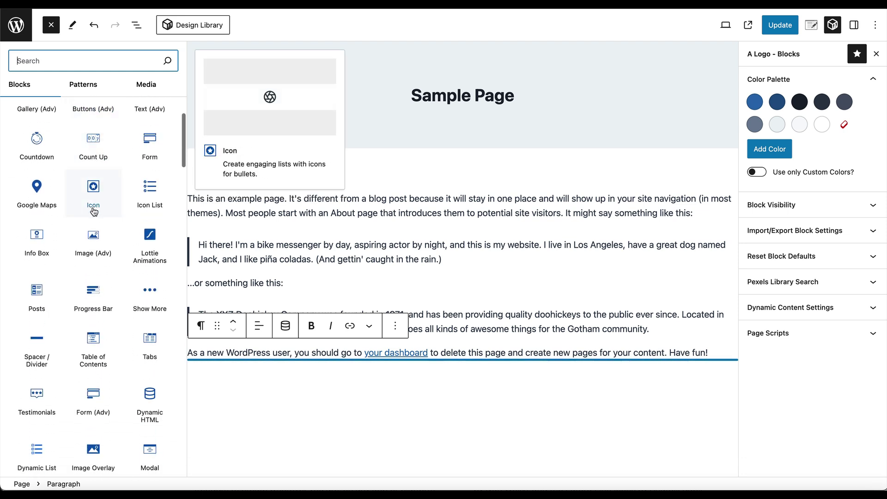
pyautogui.scroll(-8, 85, 192)
pyautogui.scroll(12, 94, 211)
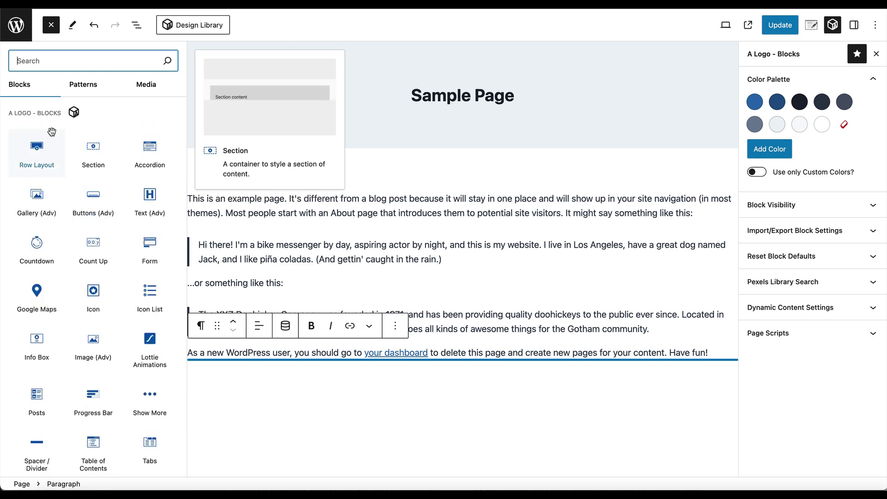
pyautogui.click(26, 39)
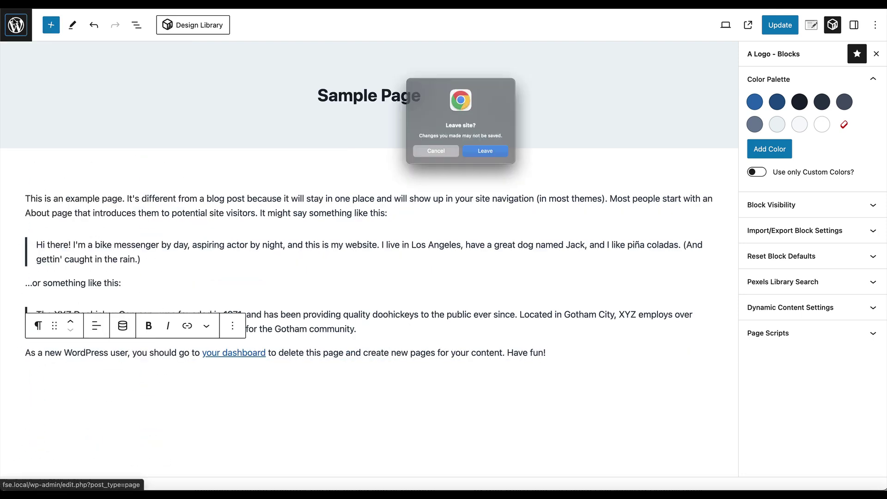
pyautogui.click(506, 162)
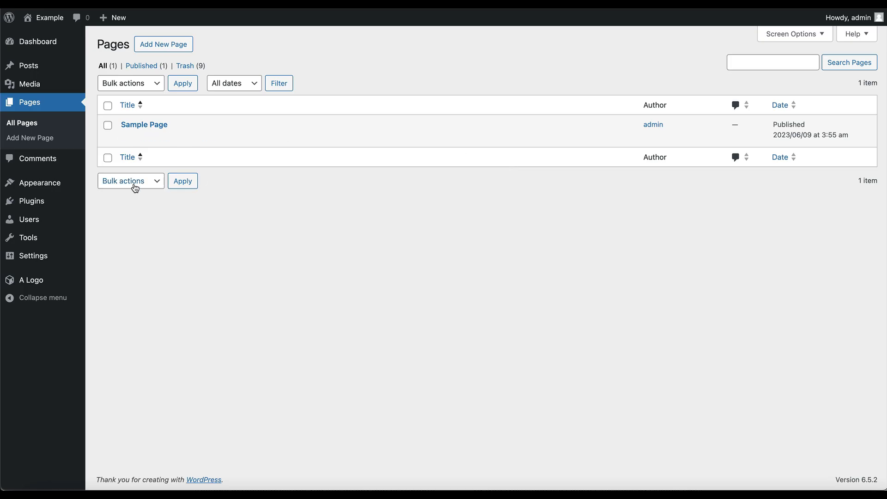
# Open the White Label Extra Settings and copy the &show_white_label=true snippet
pyautogui.moveTo(63, 188)
pyautogui.click(125, 289)
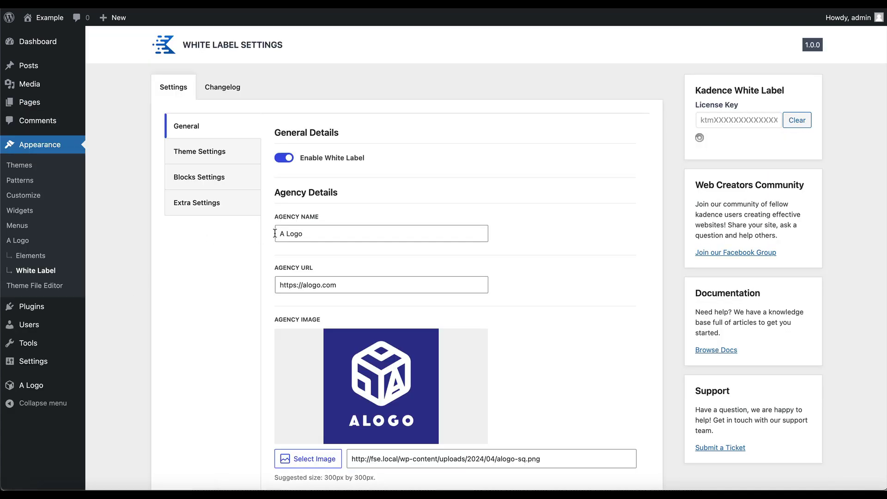
pyautogui.click(212, 204)
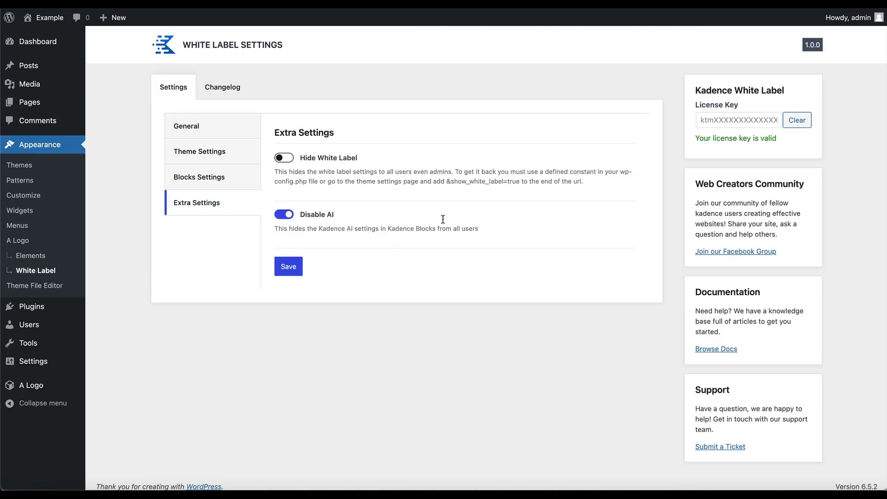
pyautogui.moveTo(520, 182); pyautogui.dragTo(447, 180)
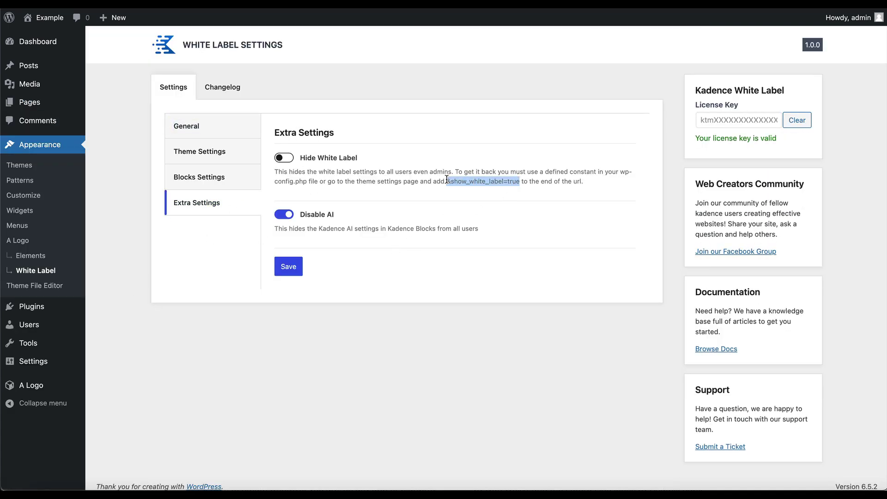
# Switch on Hide White Label, save the settings, and reload the page
pyautogui.click(285, 158)
pyautogui.click(297, 270)
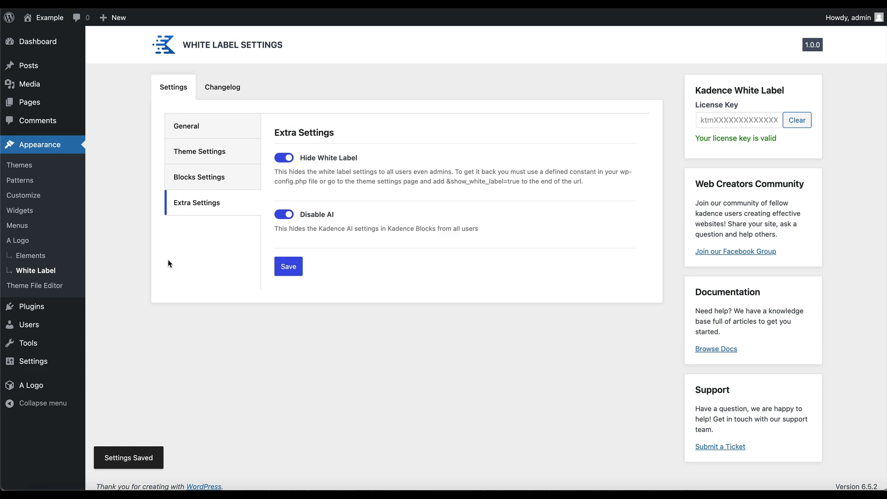
pyautogui.press('super+r')
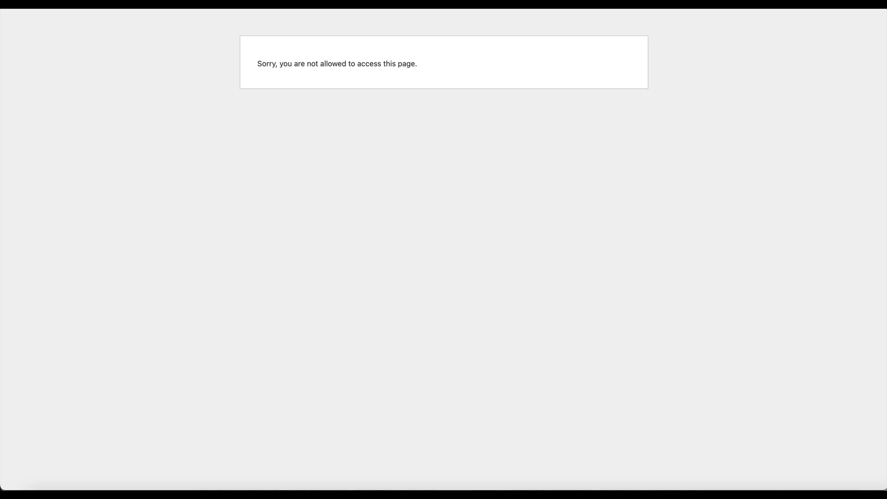
# From fse.local/wp-admin/, load the A Logo theme options with &show_white_label=true appended
pyautogui.press('super+l')
pyautogui.write('fse.local/wp-admin/')
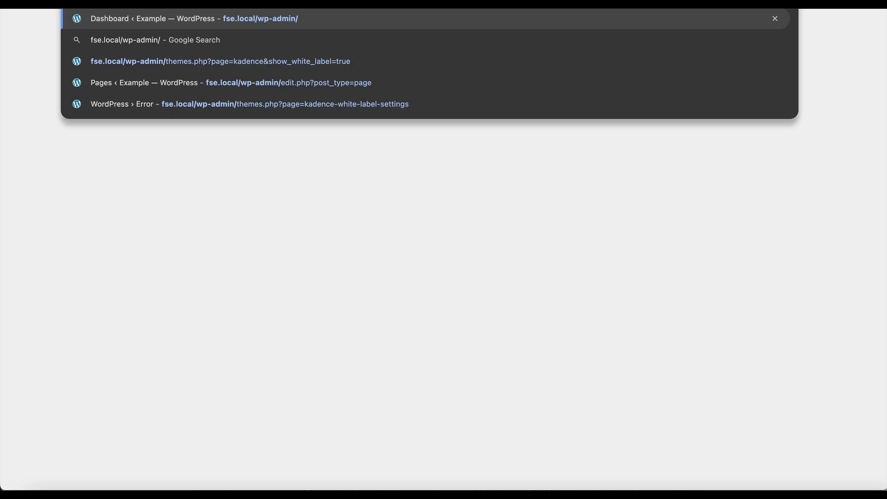
pyautogui.press('Return')
pyautogui.moveTo(56, 181)
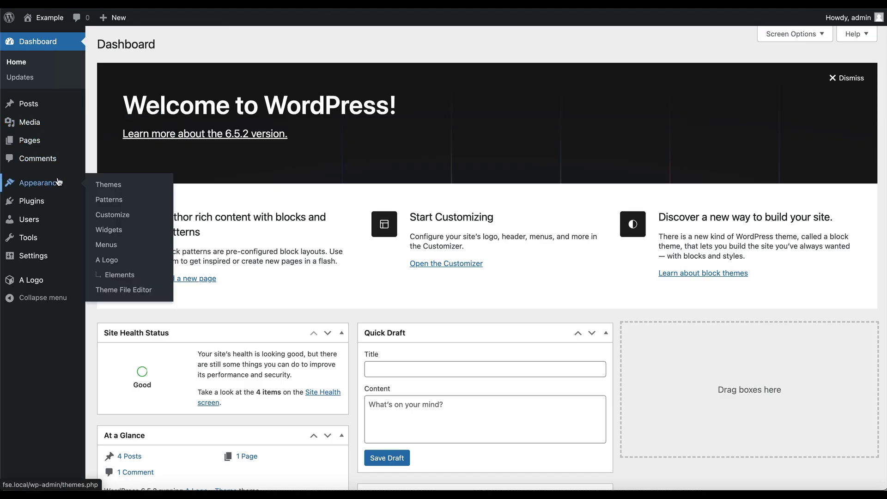
pyautogui.click(113, 265)
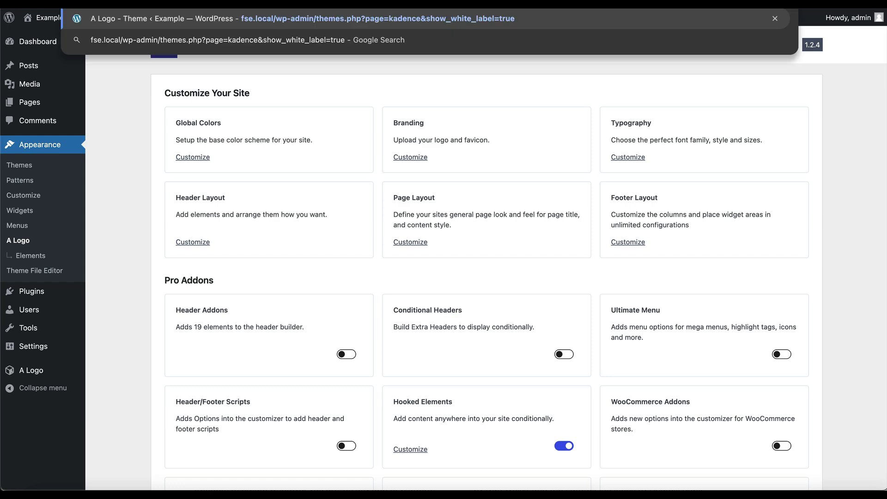
pyautogui.press('Return')
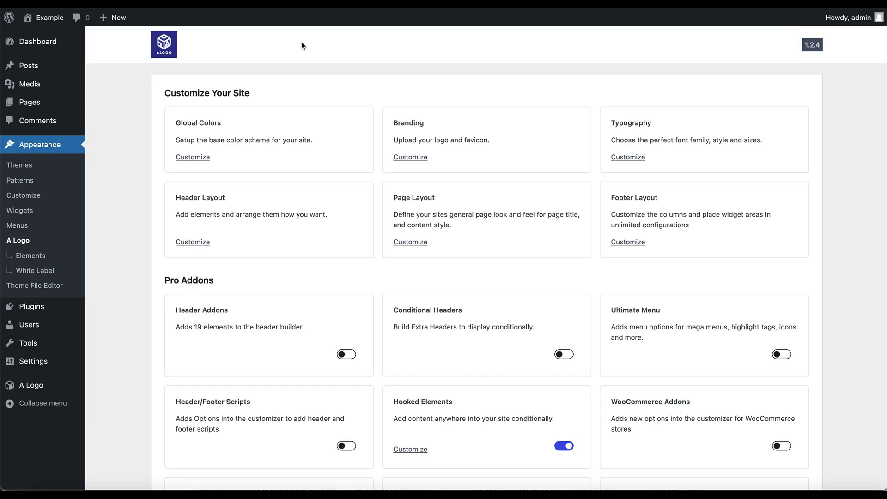
# Open the restored White Label page under A Logo in the Appearance menu
pyautogui.click(37, 272)
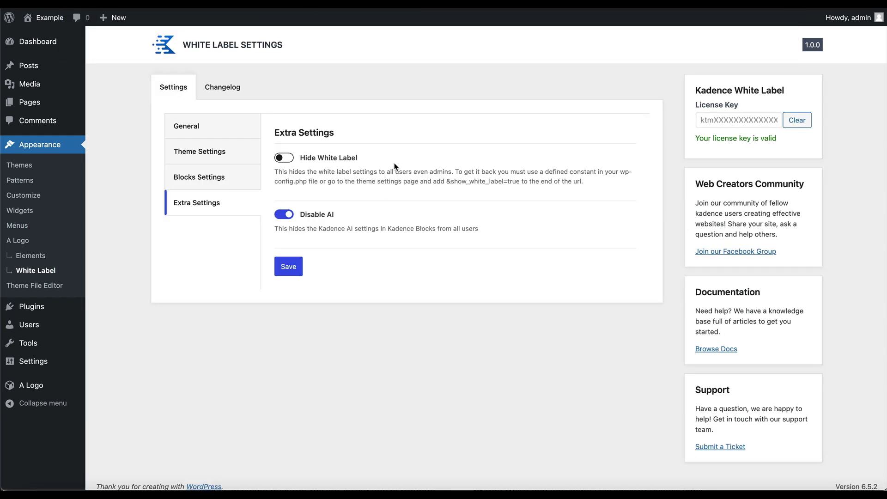